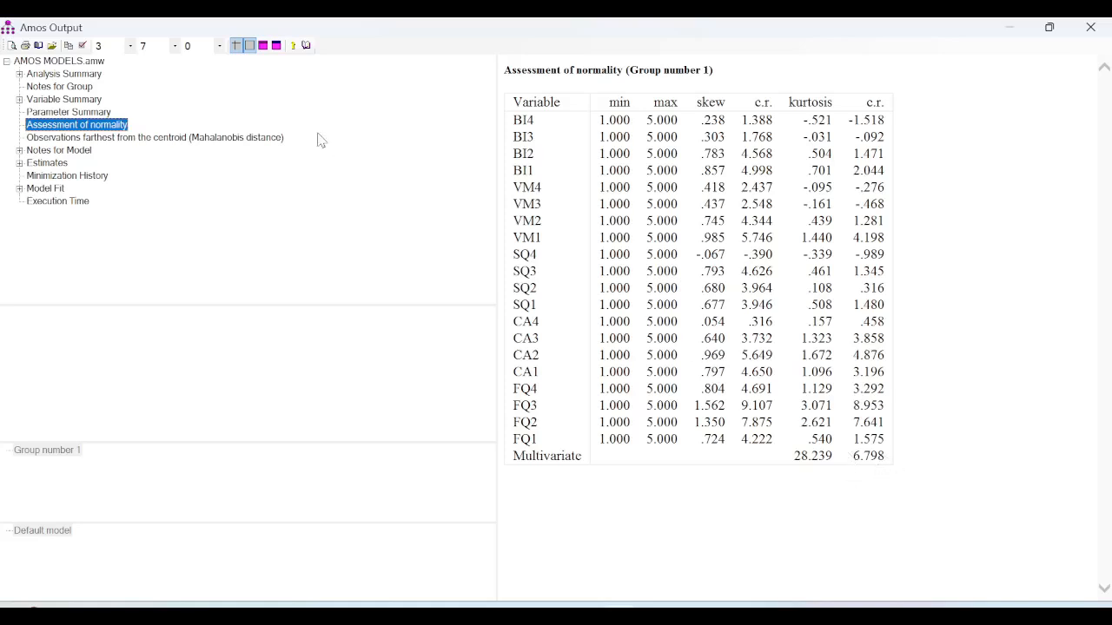
- List the Mahalanobis distance outliers (top: observation 18, d-squared 47.303), then minimize the output
{"action": "left_click", "coordinate": [130, 139]}
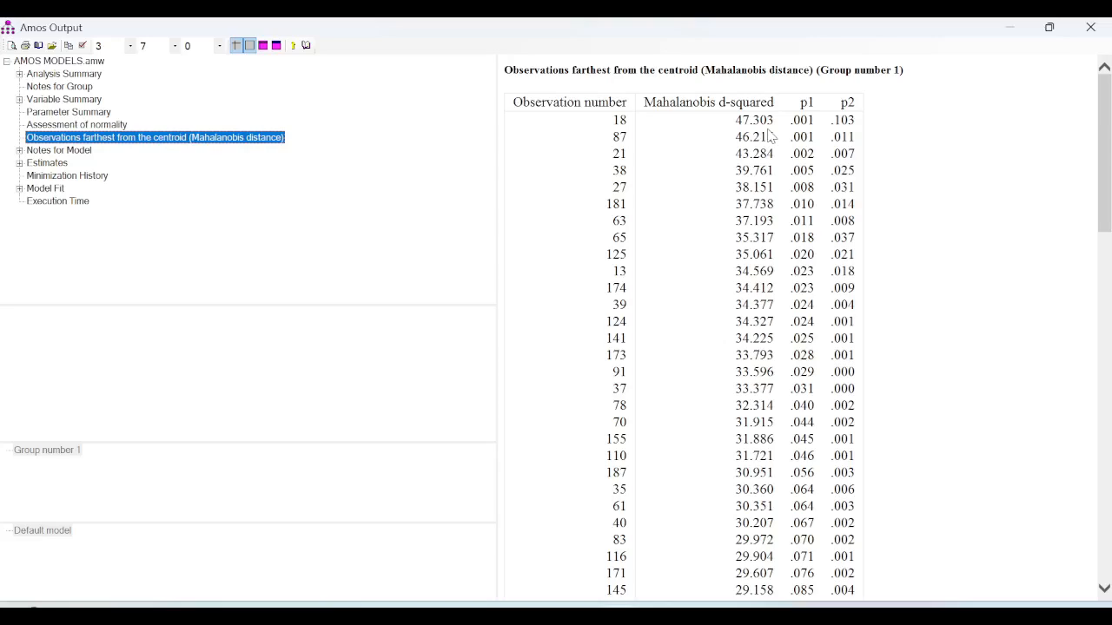
{"action": "left_click", "coordinate": [1010, 28]}
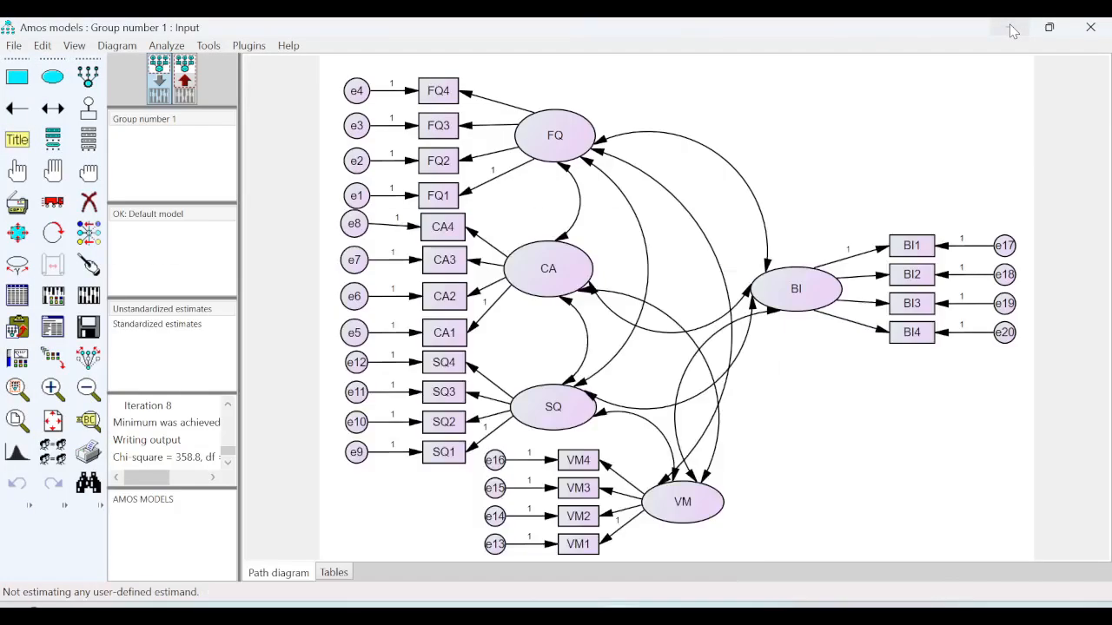
- In Analysis Properties, enable bootstrap with 5000 samples and bias-corrected confidence intervals
{"action": "left_click", "coordinate": [73, 45]}
{"action": "left_click", "coordinate": [115, 81]}
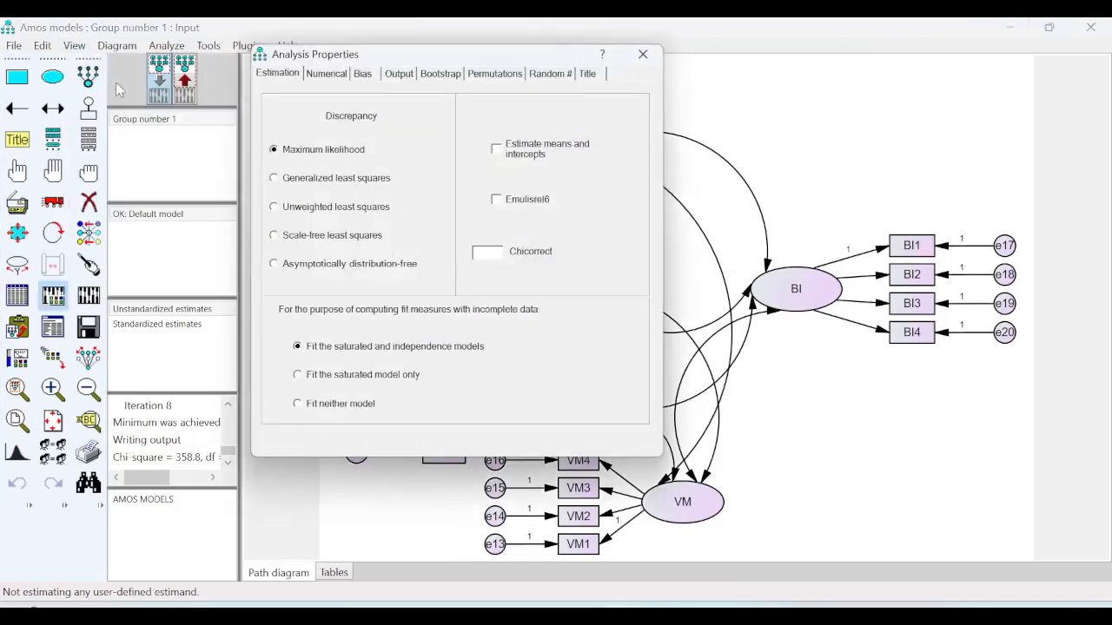
{"action": "left_click", "coordinate": [442, 75]}
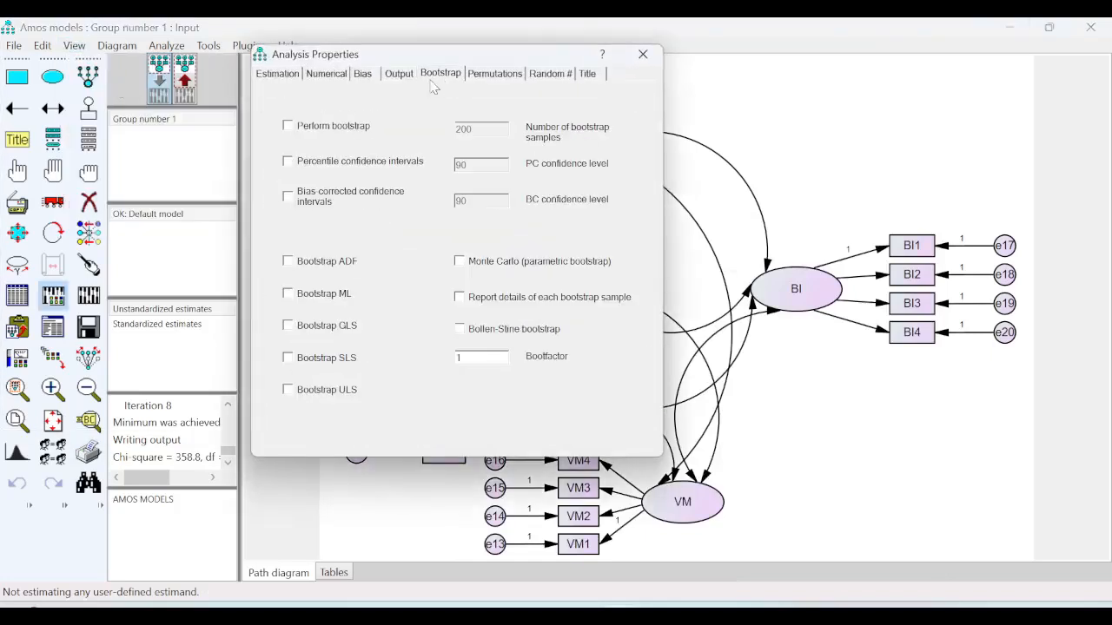
{"action": "left_click", "coordinate": [290, 127]}
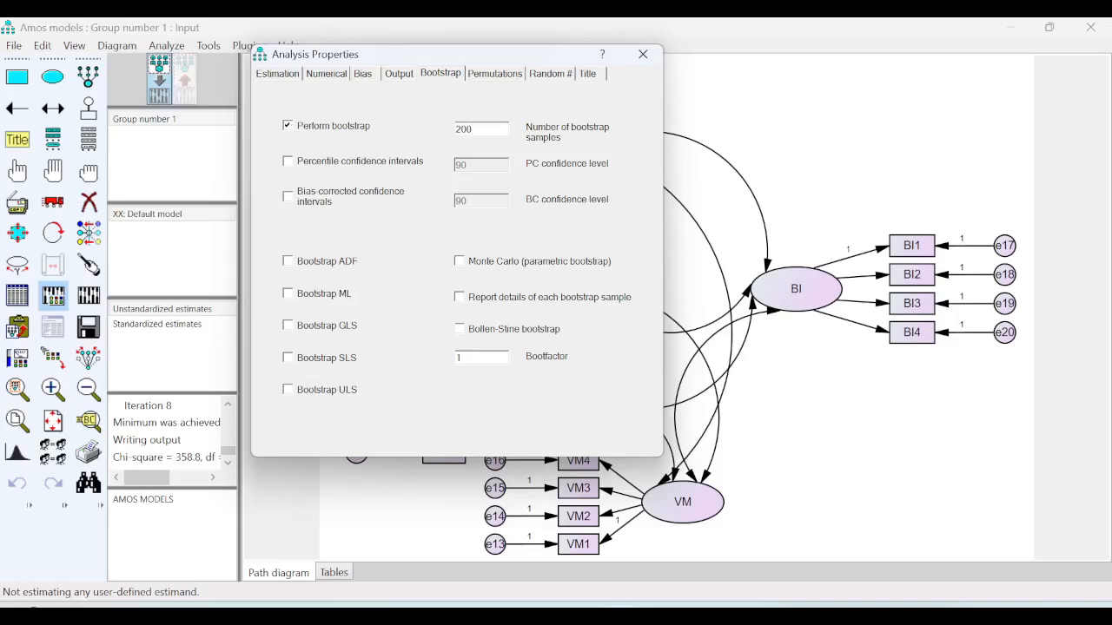
{"action": "double_click", "coordinate": [463, 129]}
{"action": "type", "text": "5000"}
{"action": "left_click", "coordinate": [290, 199]}
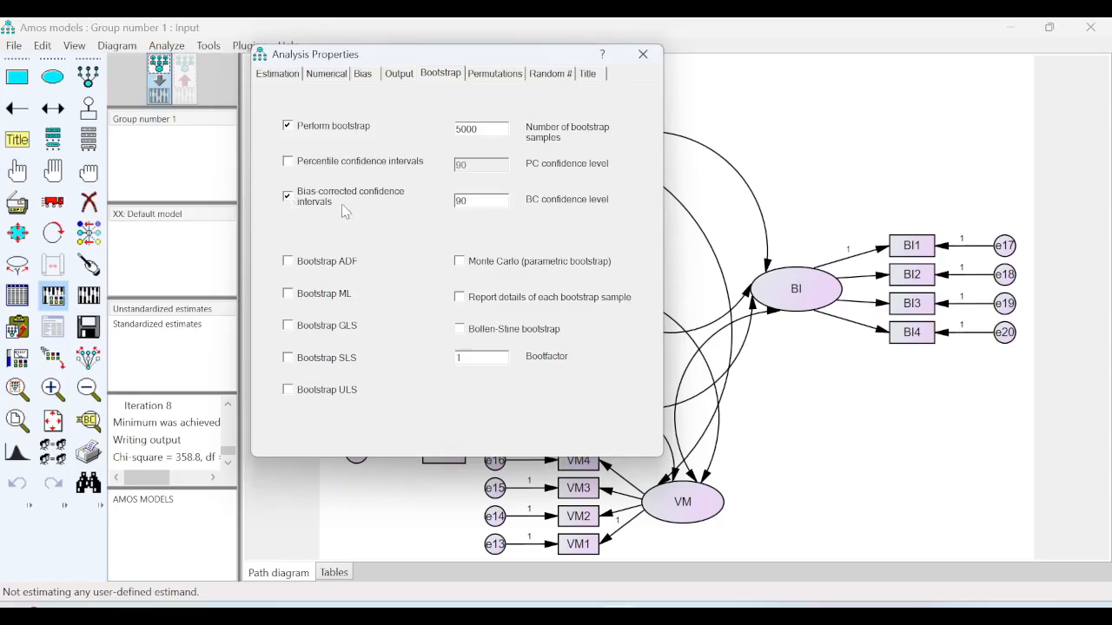
- Set BC level to 95, check Bootstrap ML and Bollen-Stine, uncheck bias-corrected intervals, close
{"action": "left_click", "coordinate": [467, 197]}
{"action": "key", "text": "BackSpace"}
{"action": "type", "text": "5"}
{"action": "left_click", "coordinate": [289, 295]}
{"action": "left_click", "coordinate": [460, 330]}
{"action": "left_click", "coordinate": [288, 198]}
{"action": "left_click", "coordinate": [641, 57]}
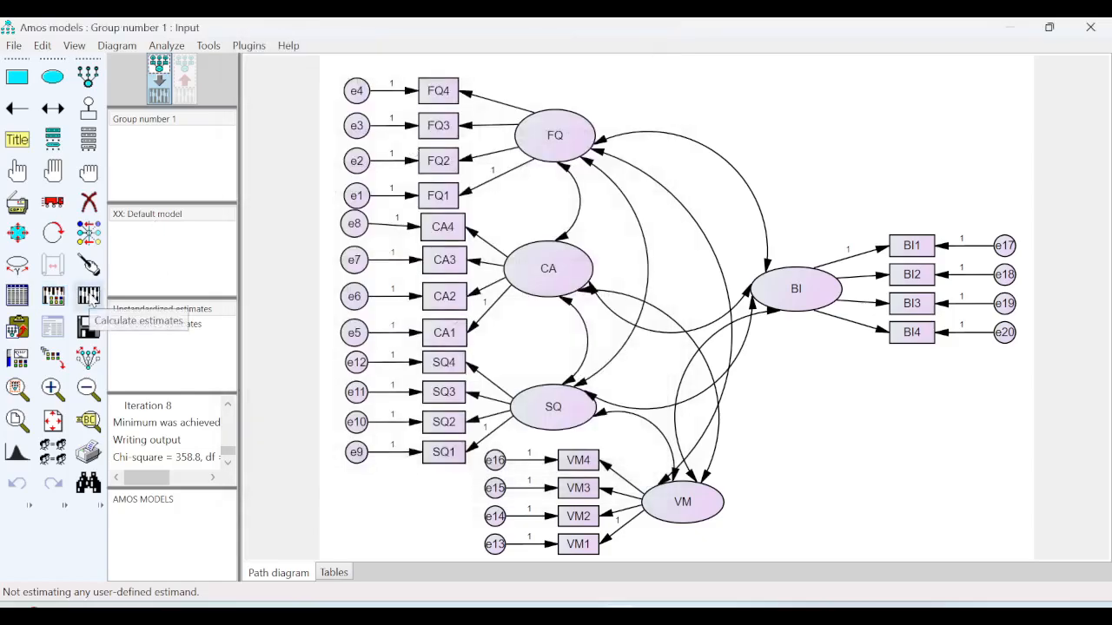
- Calculate estimates with bootstrapping and view the text output (chi-square 358.849, df 160)
{"action": "left_click", "coordinate": [89, 297]}
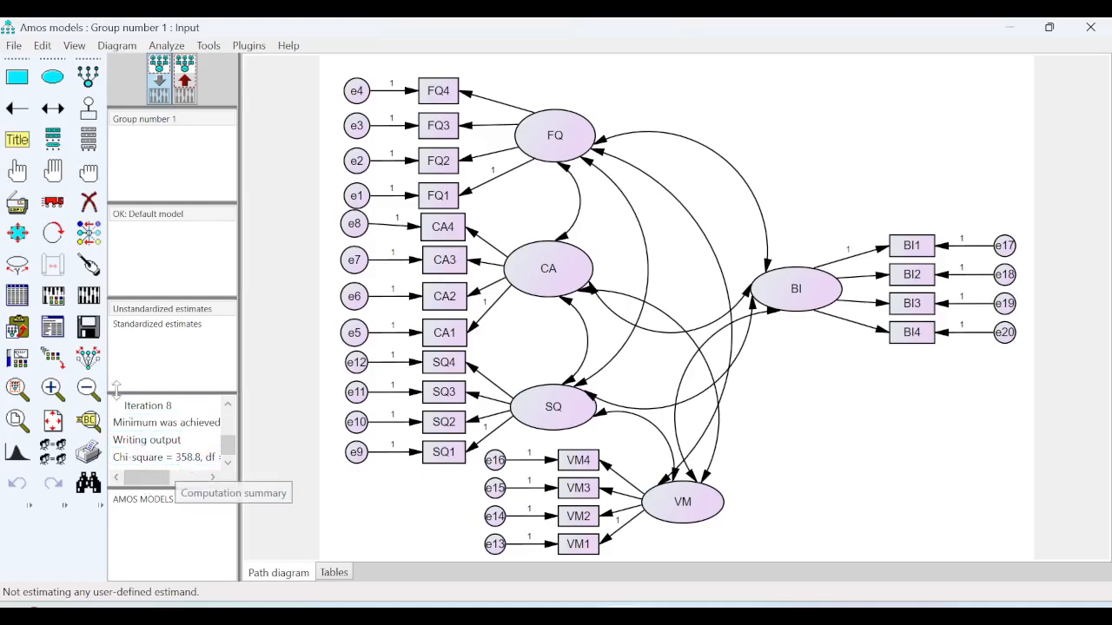
{"action": "left_click", "coordinate": [54, 336]}
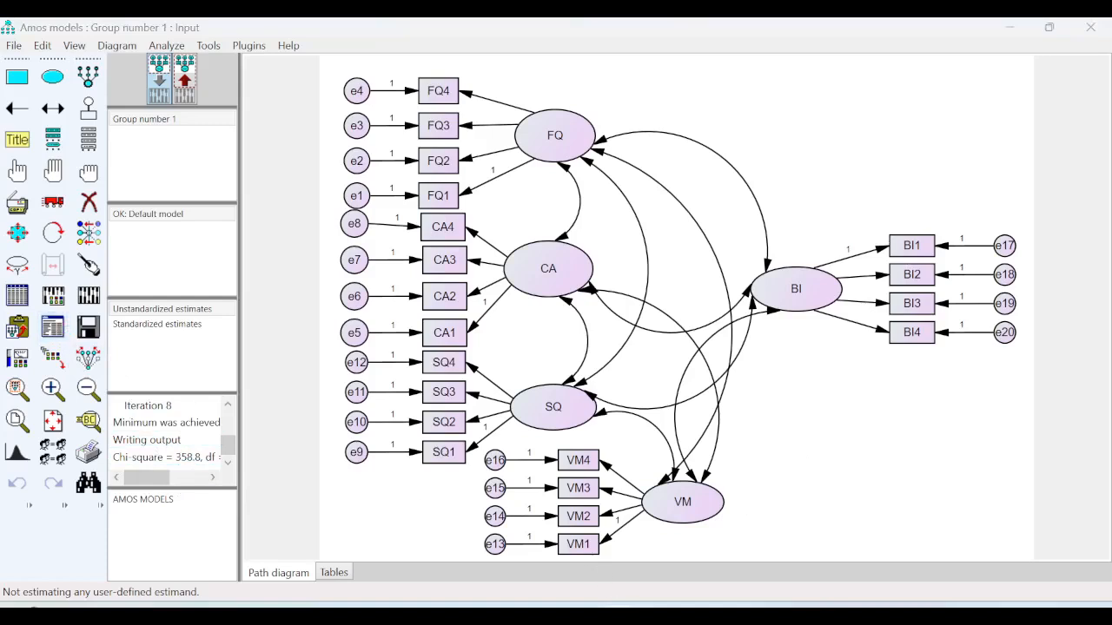
{"action": "mouse_move", "coordinate": [622, 602]}
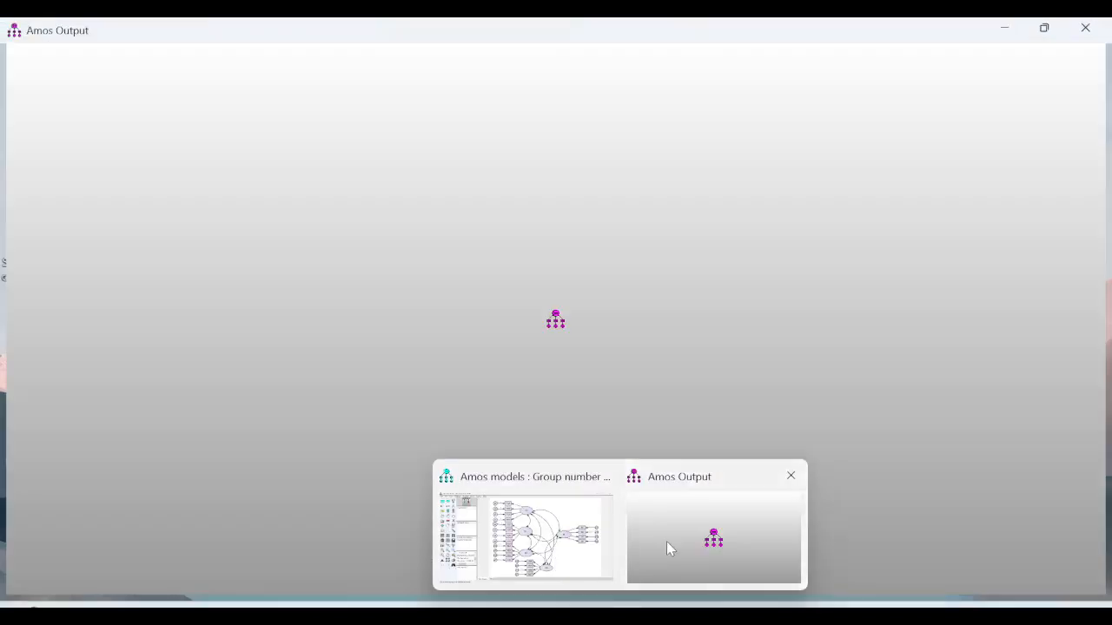
{"action": "left_click", "coordinate": [666, 541]}
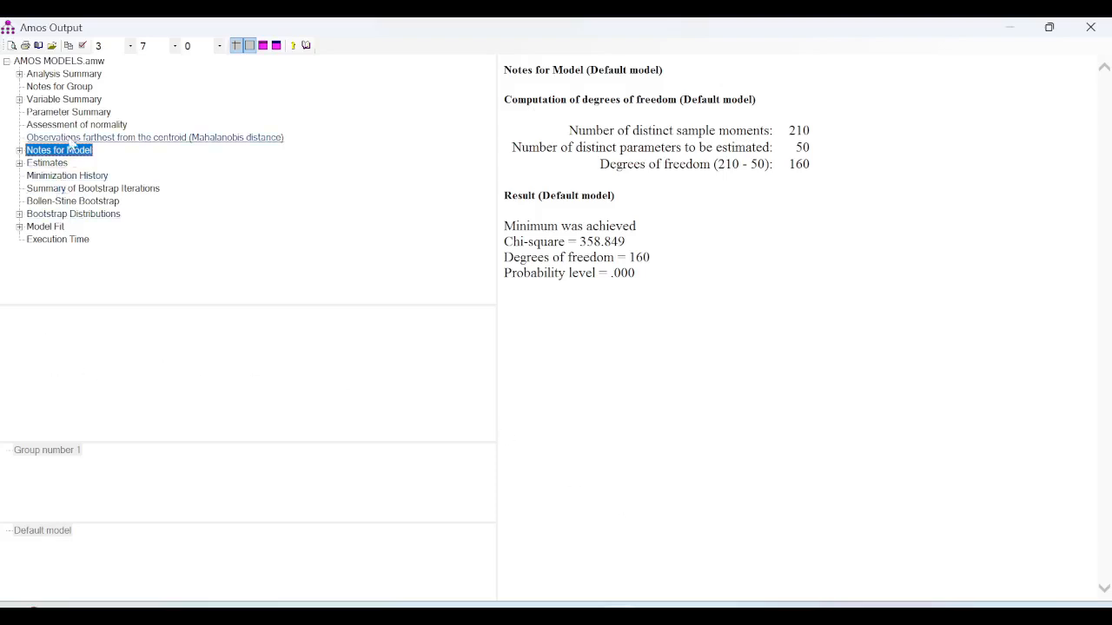
- Review bootstrap distributions, Bollen-Stine results and normality (kurtosis 28.239), then minimize the output
{"action": "left_click", "coordinate": [87, 215]}
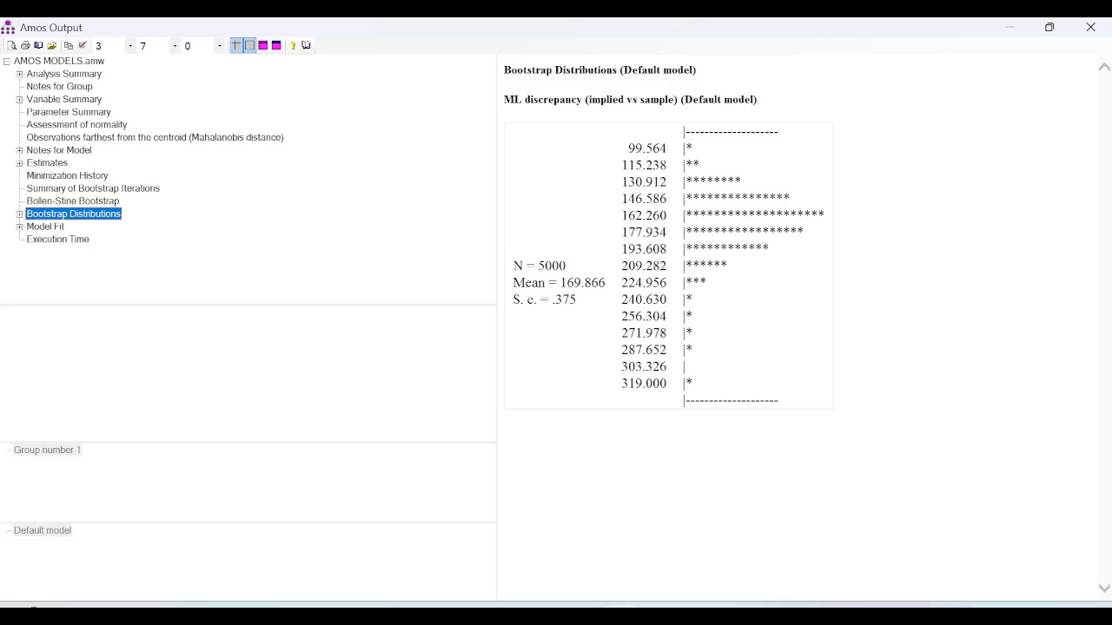
{"action": "left_click", "coordinate": [90, 203]}
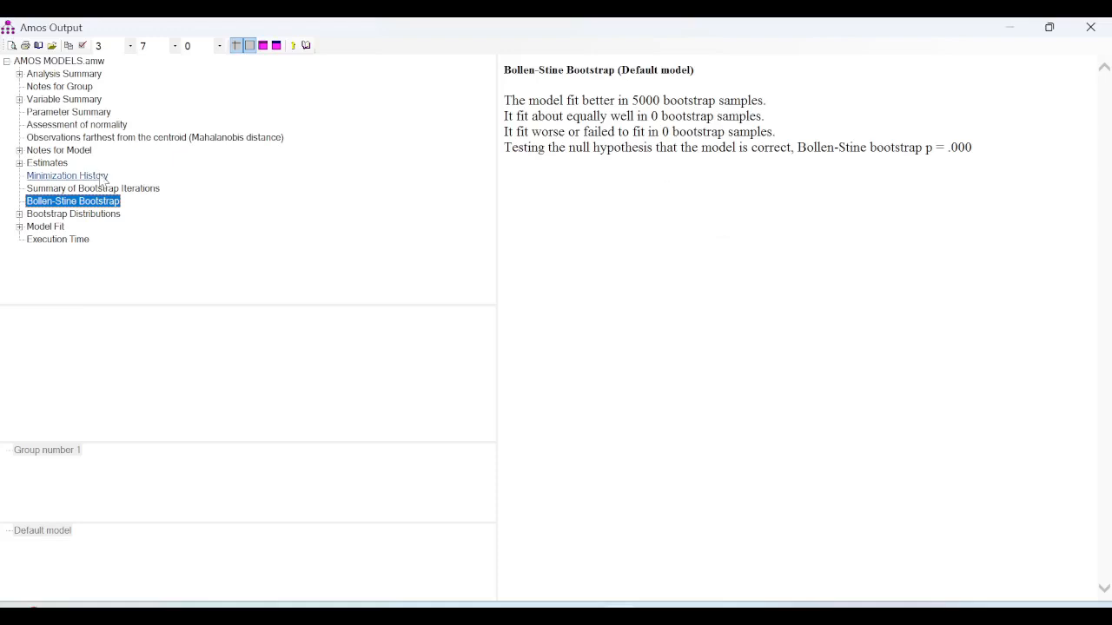
{"action": "left_click", "coordinate": [97, 125]}
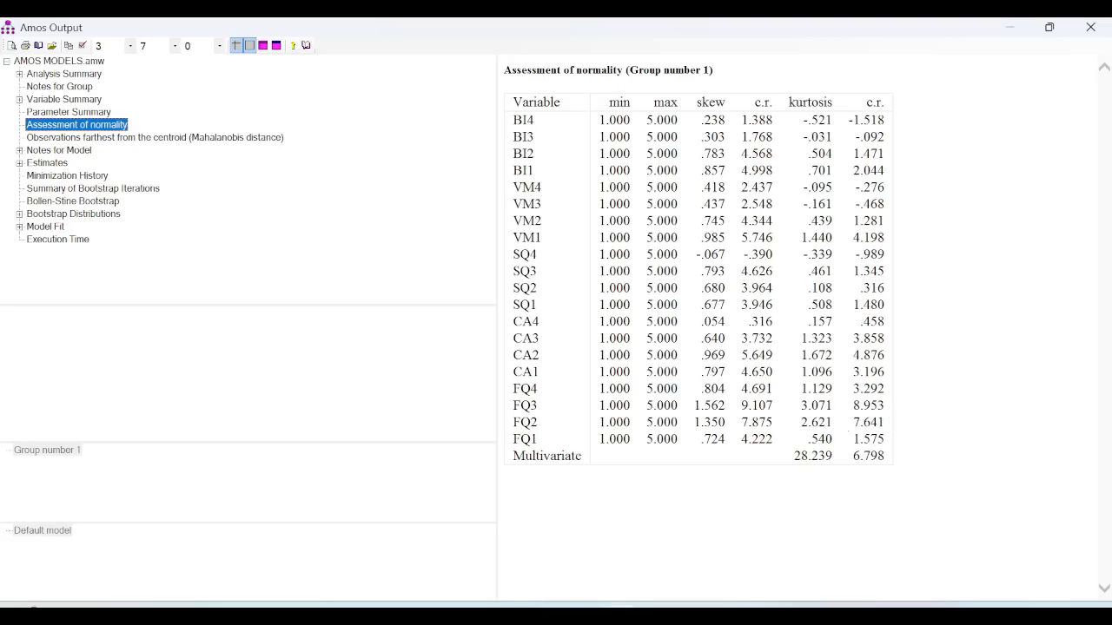
{"action": "left_click", "coordinate": [1013, 29]}
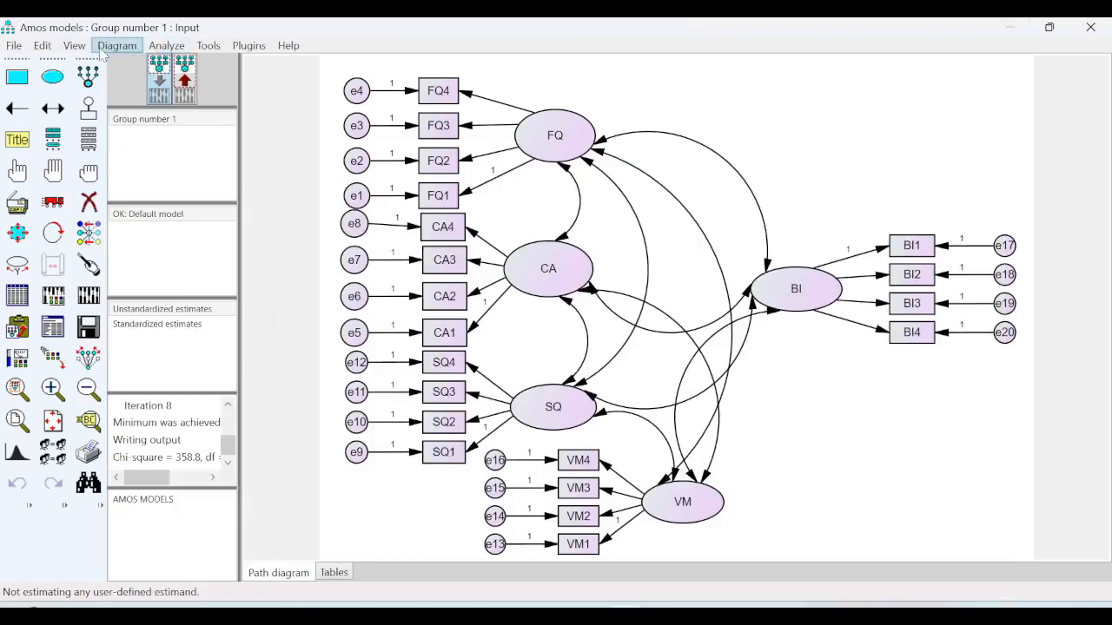
- Re-enable 95% bias-corrected bootstrap intervals, re-estimate the CFA model and open its text output
{"action": "left_click", "coordinate": [74, 45]}
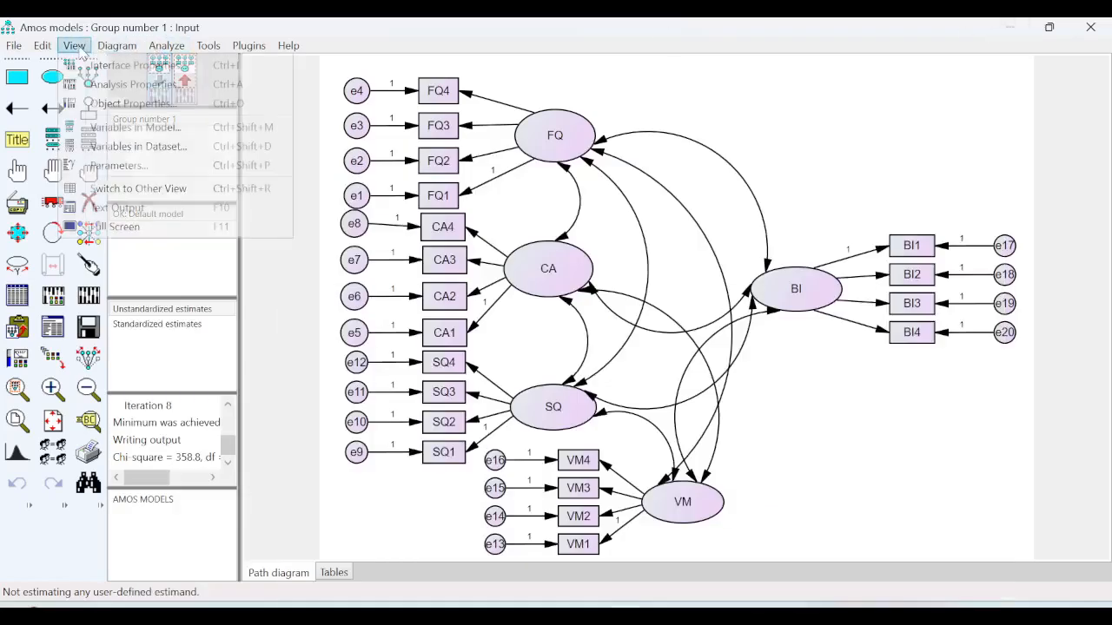
{"action": "left_click", "coordinate": [152, 88]}
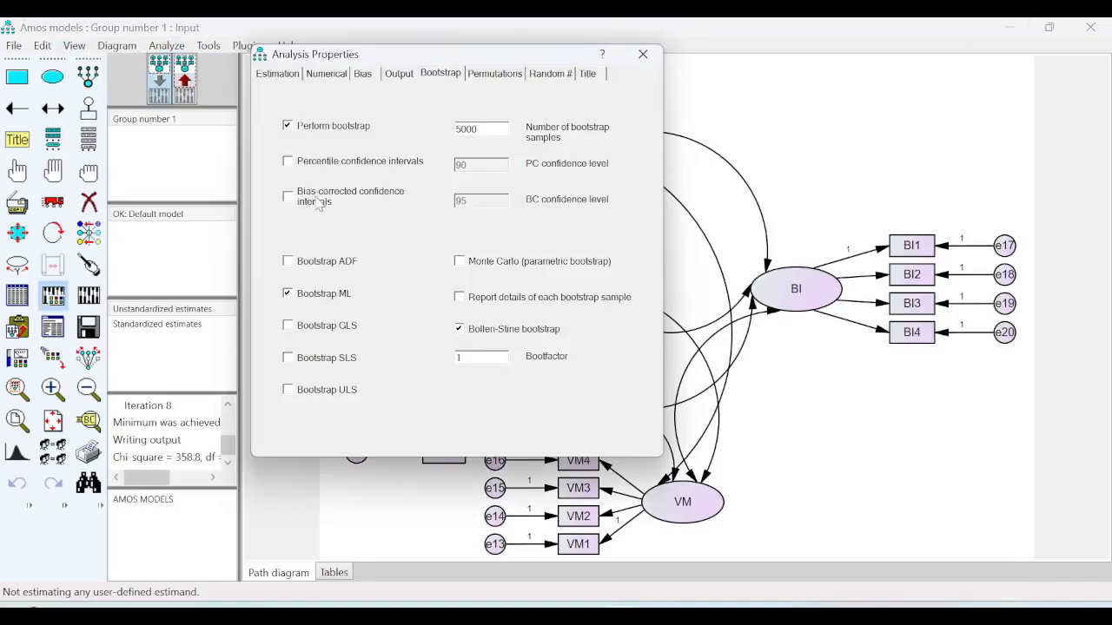
{"action": "left_click", "coordinate": [290, 198]}
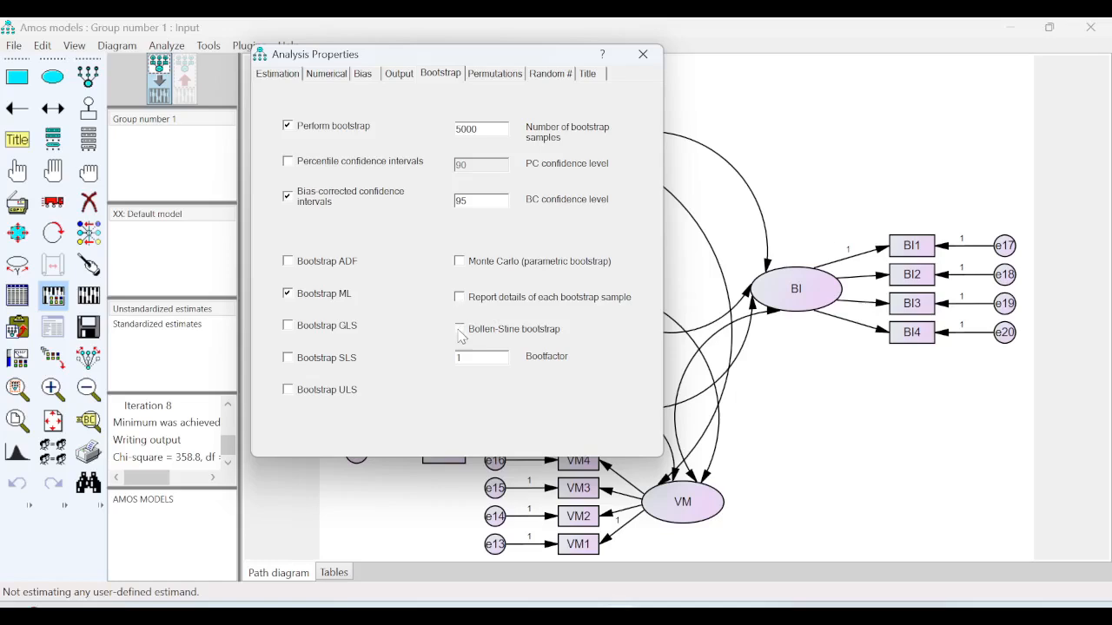
{"action": "left_click", "coordinate": [643, 55]}
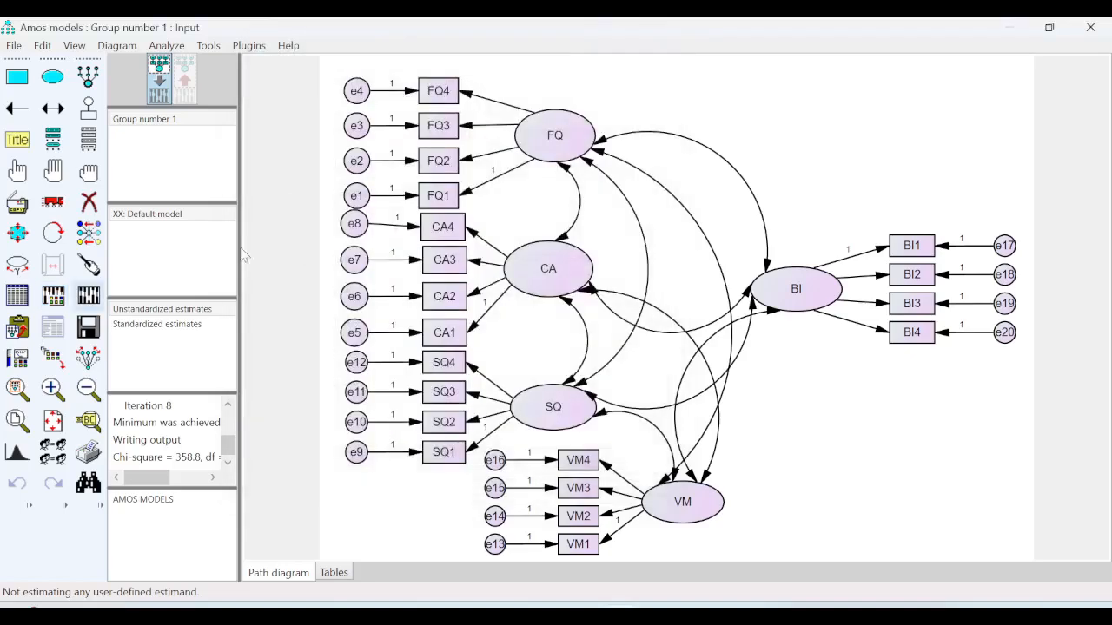
{"action": "left_click", "coordinate": [89, 296]}
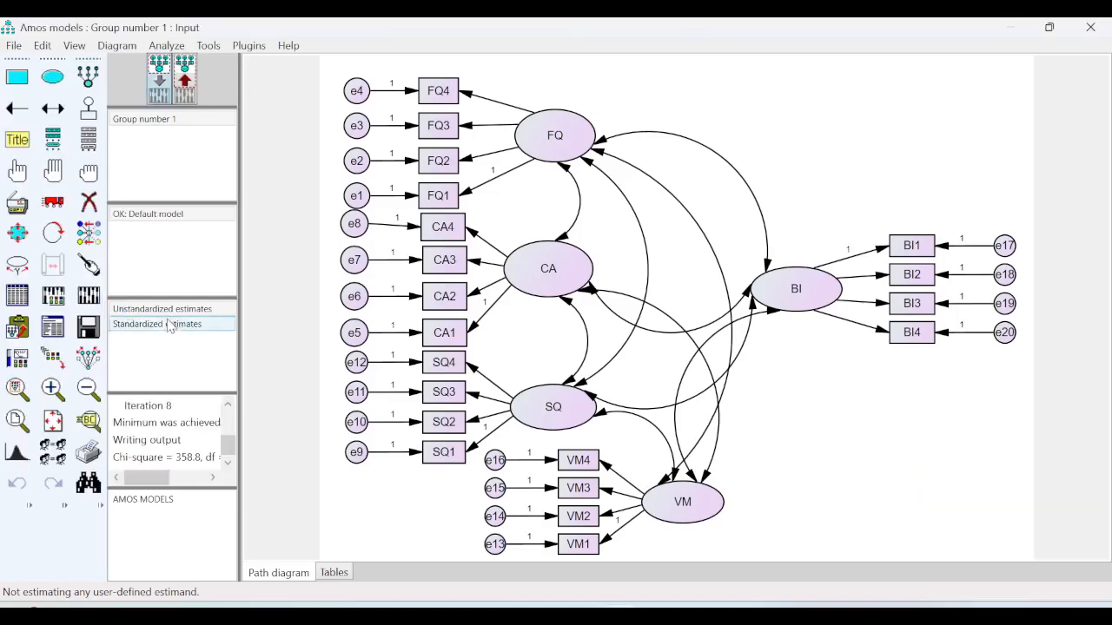
{"action": "left_click", "coordinate": [56, 331]}
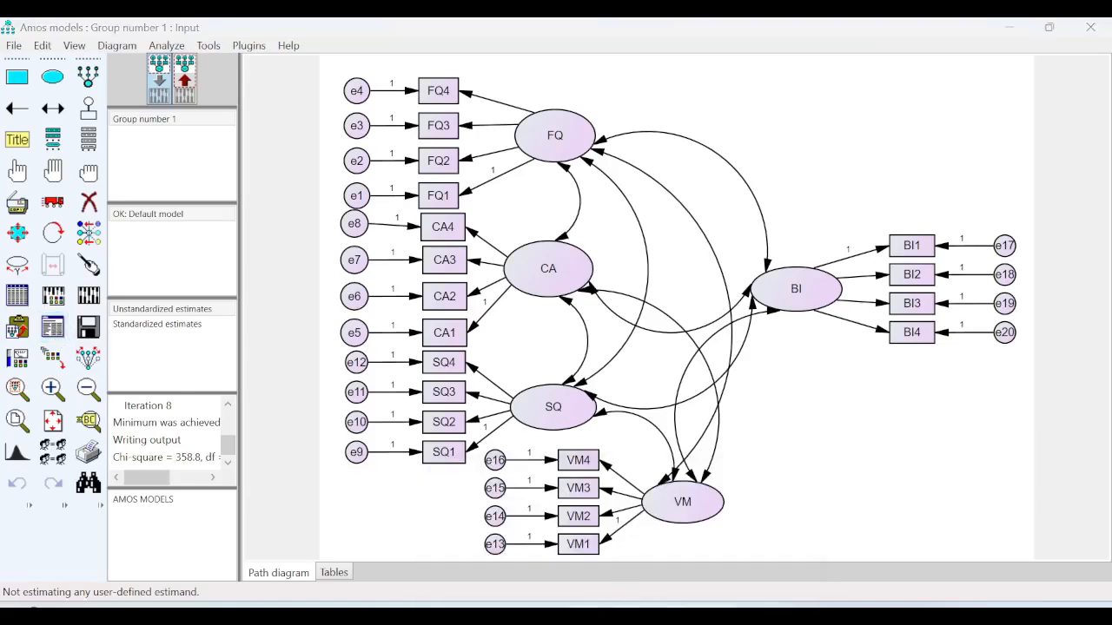
- Show Standardized Regression Weights with bias-corrected percentile bounds and p-values, then switch to PowerPoint
{"action": "mouse_move", "coordinate": [646, 599]}
{"action": "left_click", "coordinate": [676, 560]}
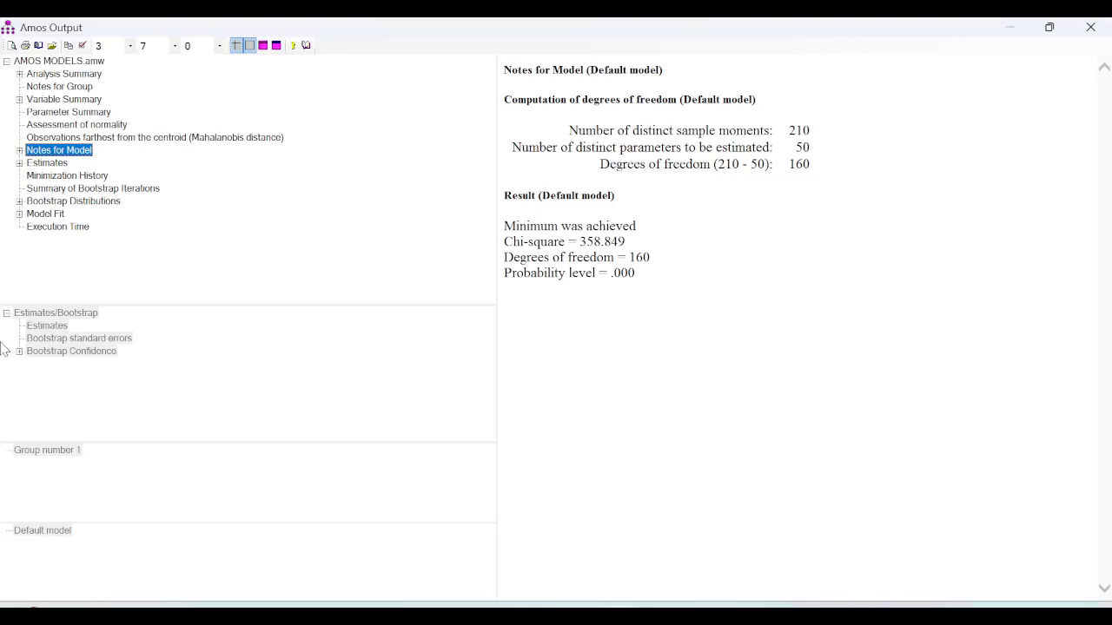
{"action": "left_click", "coordinate": [19, 164]}
{"action": "left_click", "coordinate": [82, 126]}
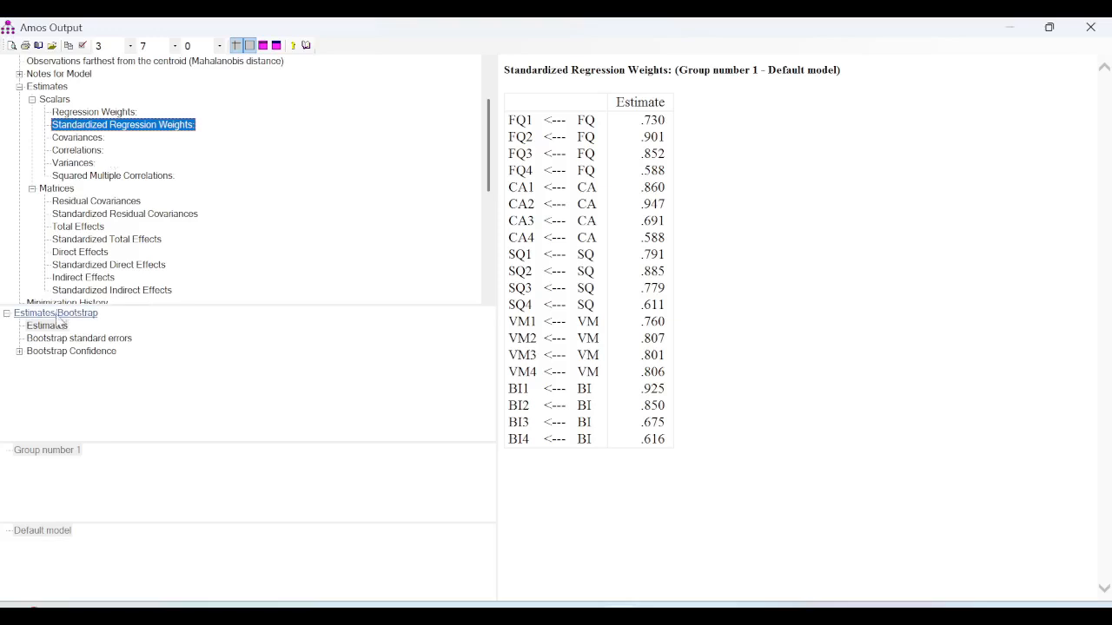
{"action": "left_click", "coordinate": [76, 354]}
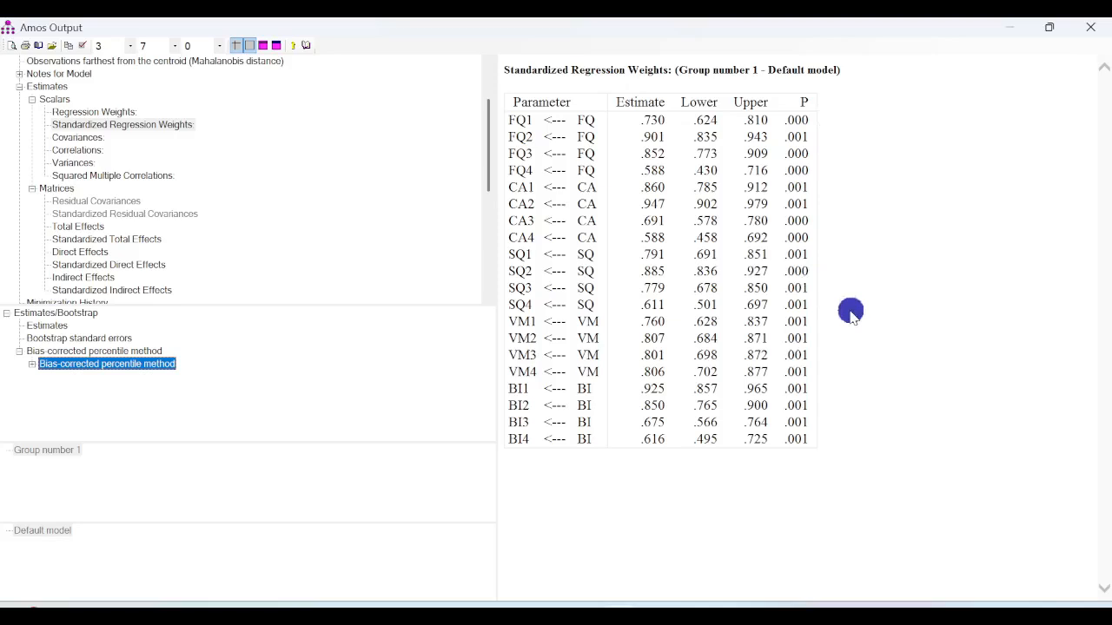
{"action": "left_click", "coordinate": [772, 610]}
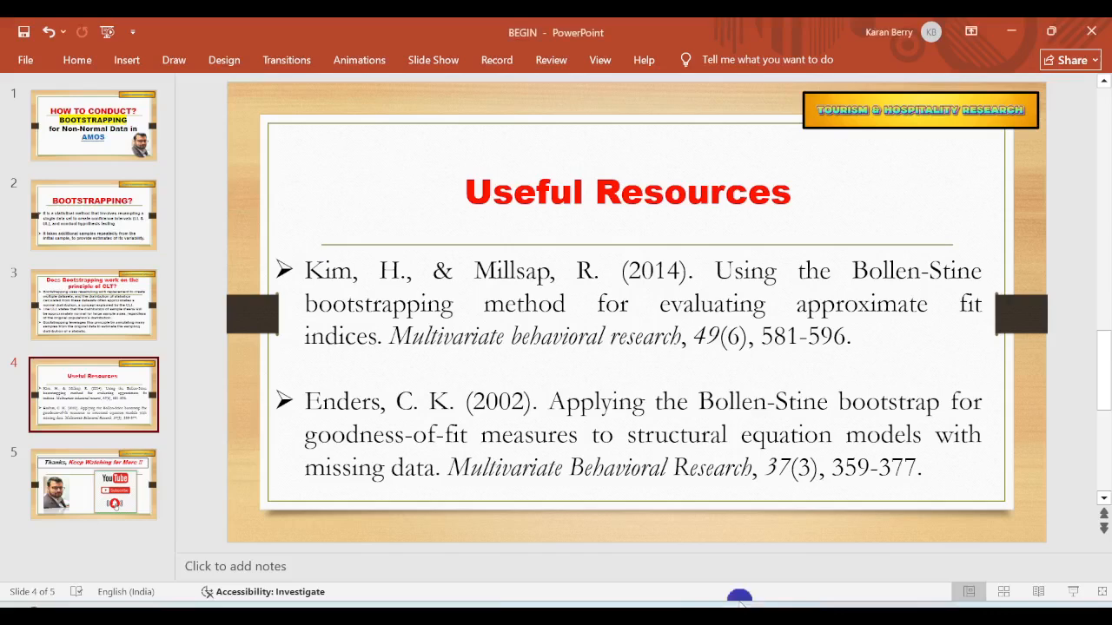